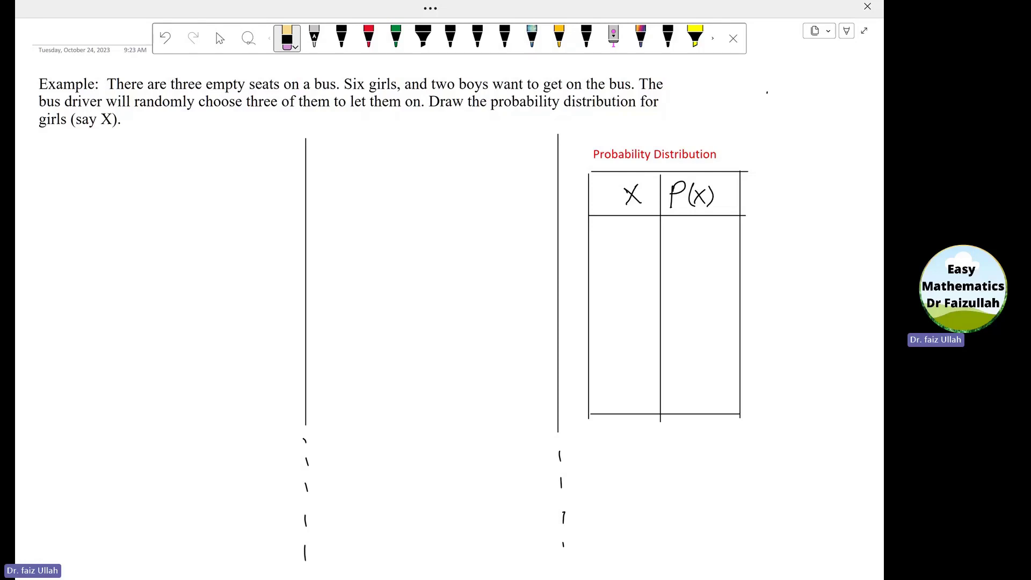
# Select the black pen in the Draw toolbar for handwriting
pyautogui.click(342, 38)
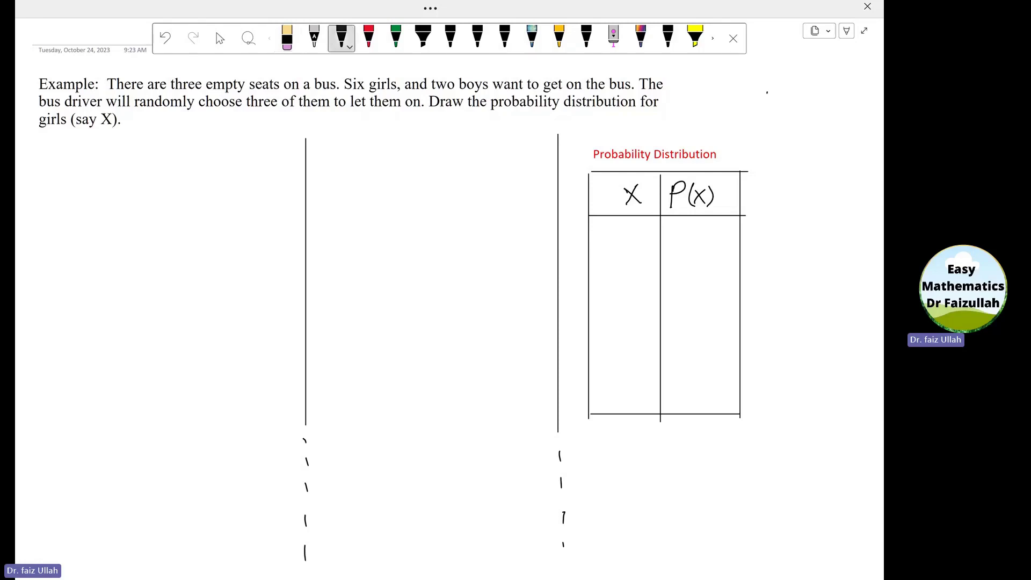
# Write n = 6 + 2 = 8 and r = 3 at the top left
pyautogui.moveTo(106, 144)
pyautogui.mouseDown()
pyautogui.moveTo(104, 167)
pyautogui.moveTo(114, 168)
pyautogui.moveTo(151, 148)
pyautogui.mouseUp()
pyautogui.moveTo(131, 157); pyautogui.dragTo(169, 154)
pyautogui.moveTo(192, 152)
pyautogui.mouseDown()
pyautogui.moveTo(216, 152)
pyautogui.moveTo(205, 163)
pyautogui.moveTo(277, 156)
pyautogui.moveTo(294, 142)
pyautogui.mouseUp()
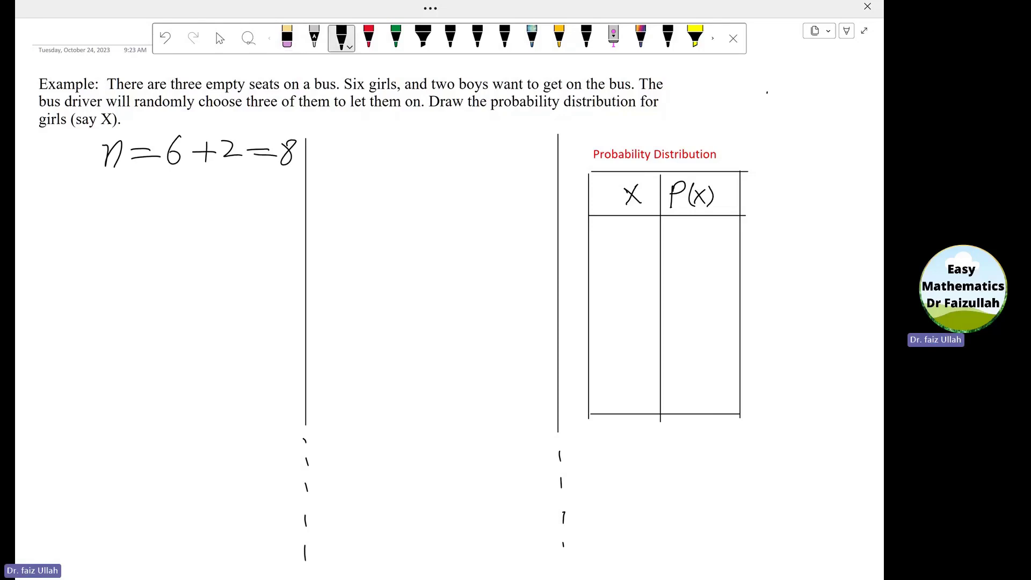
pyautogui.moveTo(99, 190)
pyautogui.mouseDown()
pyautogui.moveTo(121, 187)
pyautogui.moveTo(174, 200)
pyautogui.mouseUp()
# Write n(S) = nCr = 8C3 = 8!/((8-3)!3!) below r
pyautogui.moveTo(57, 232)
pyautogui.mouseDown()
pyautogui.moveTo(110, 254)
pyautogui.moveTo(150, 245)
pyautogui.moveTo(186, 215)
pyautogui.moveTo(177, 255)
pyautogui.moveTo(241, 245)
pyautogui.mouseUp()
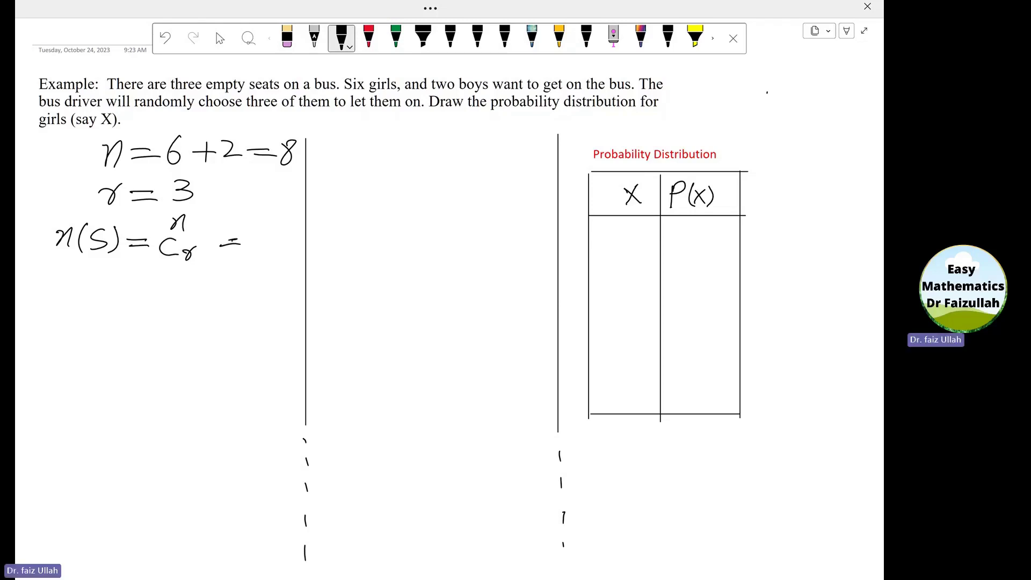
pyautogui.moveTo(266, 211)
pyautogui.mouseDown()
pyautogui.moveTo(258, 226)
pyautogui.moveTo(261, 212)
pyautogui.moveTo(271, 259)
pyautogui.mouseUp()
pyautogui.moveTo(94, 291); pyautogui.dragTo(121, 292)
pyautogui.moveTo(100, 300); pyautogui.dragTo(124, 300)
pyautogui.moveTo(157, 268)
pyautogui.mouseDown()
pyautogui.moveTo(158, 284)
pyautogui.moveTo(156, 267)
pyautogui.moveTo(221, 284)
pyautogui.mouseUp()
pyautogui.moveTo(136, 299)
pyautogui.mouseDown()
pyautogui.moveTo(186, 317)
pyautogui.moveTo(206, 299)
pyautogui.moveTo(203, 317)
pyautogui.moveTo(213, 303)
pyautogui.moveTo(241, 307)
pyautogui.mouseUp()
pyautogui.click(243, 315)
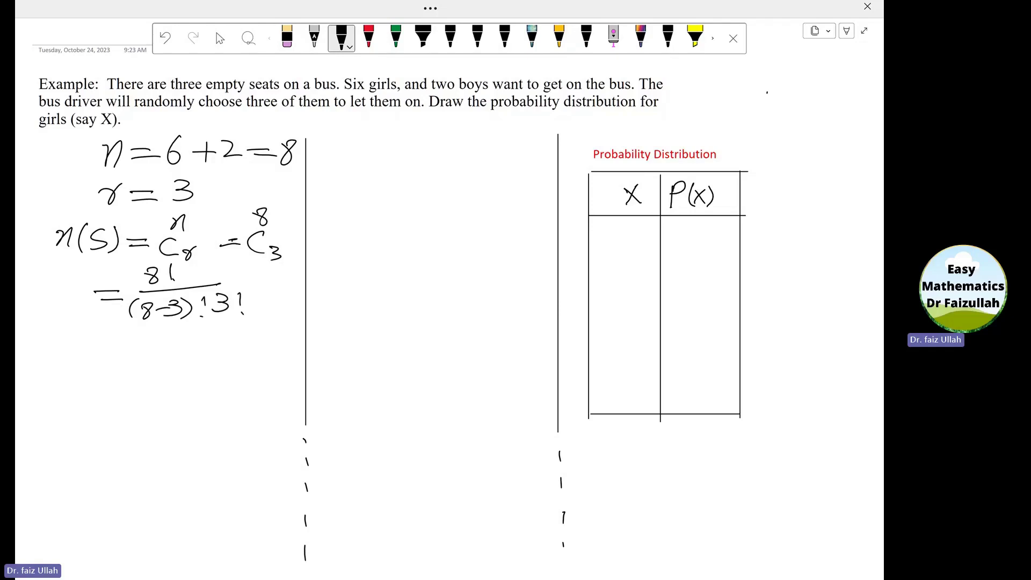
# Write the result n(S) = 56, then list X = 1, 2, 3 beneath it
pyautogui.moveTo(68, 352)
pyautogui.mouseDown()
pyautogui.moveTo(84, 367)
pyautogui.moveTo(139, 359)
pyautogui.moveTo(128, 370)
pyautogui.moveTo(121, 360)
pyautogui.moveTo(108, 367)
pyautogui.moveTo(181, 347)
pyautogui.mouseUp()
pyautogui.moveTo(161, 356)
pyautogui.mouseDown()
pyautogui.moveTo(203, 356)
pyautogui.moveTo(228, 339)
pyautogui.moveTo(236, 349)
pyautogui.mouseUp()
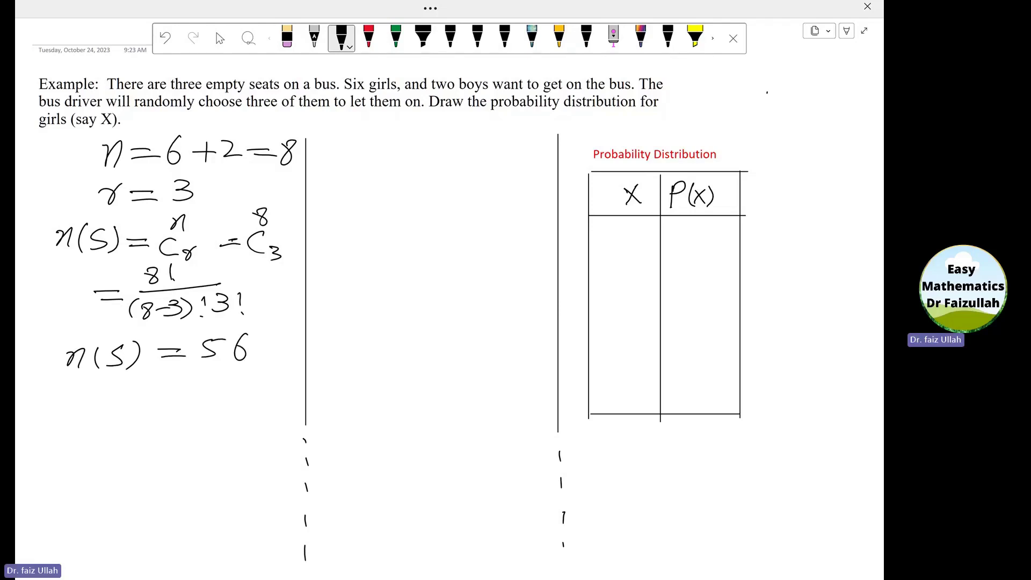
pyautogui.moveTo(83, 393)
pyautogui.mouseDown()
pyautogui.moveTo(66, 420)
pyautogui.moveTo(86, 417)
pyautogui.mouseUp()
pyautogui.moveTo(98, 404)
pyautogui.mouseDown()
pyautogui.moveTo(153, 418)
pyautogui.moveTo(216, 411)
pyautogui.mouseUp()
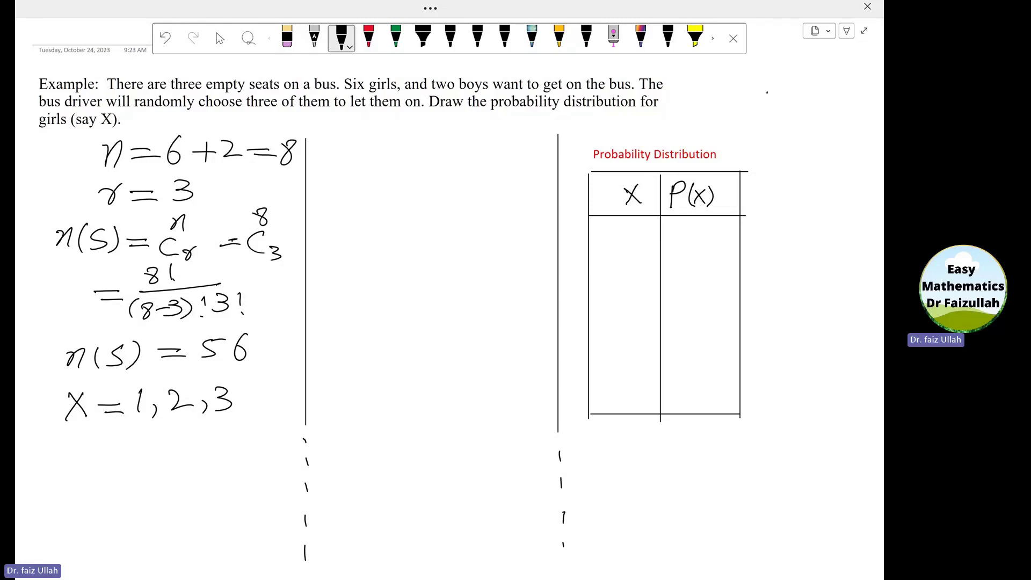
# Write P(X=1) = 6C1·2C2 / 8C3 = 6/56, then begin P(X=2) in the middle column
pyautogui.moveTo(53, 456)
pyautogui.mouseDown()
pyautogui.moveTo(53, 485)
pyautogui.moveTo(67, 457)
pyautogui.moveTo(54, 471)
pyautogui.moveTo(82, 480)
pyautogui.mouseUp()
pyautogui.moveTo(105, 457)
pyautogui.mouseDown()
pyautogui.moveTo(103, 478)
pyautogui.moveTo(125, 465)
pyautogui.mouseUp()
pyautogui.moveTo(111, 469)
pyautogui.mouseDown()
pyautogui.moveTo(138, 480)
pyautogui.moveTo(175, 462)
pyautogui.moveTo(182, 469)
pyautogui.mouseUp()
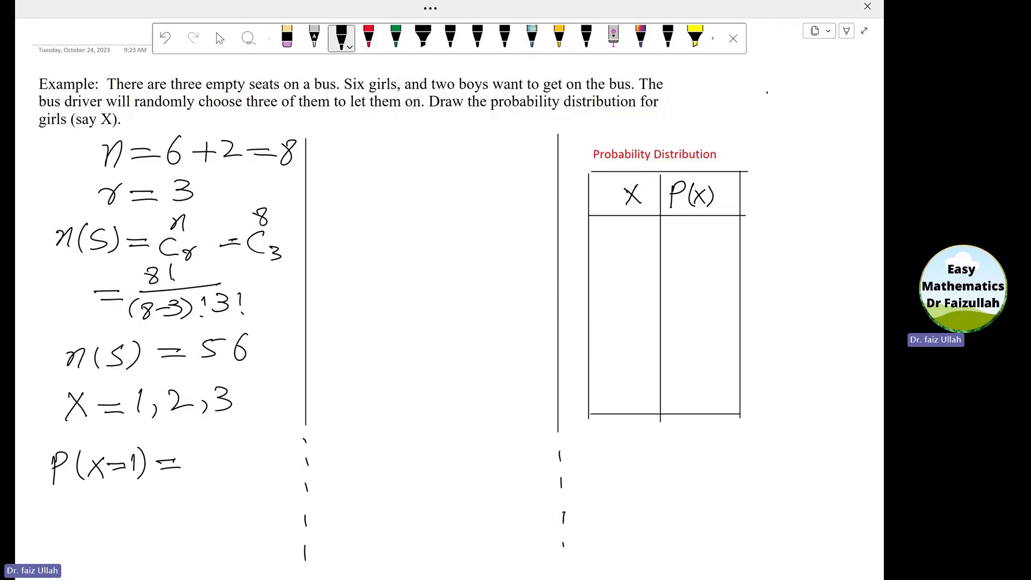
pyautogui.moveTo(207, 427)
pyautogui.mouseDown()
pyautogui.moveTo(200, 461)
pyautogui.moveTo(210, 466)
pyautogui.moveTo(244, 462)
pyautogui.moveTo(267, 438)
pyautogui.mouseUp()
pyautogui.moveTo(253, 456); pyautogui.dragTo(266, 466)
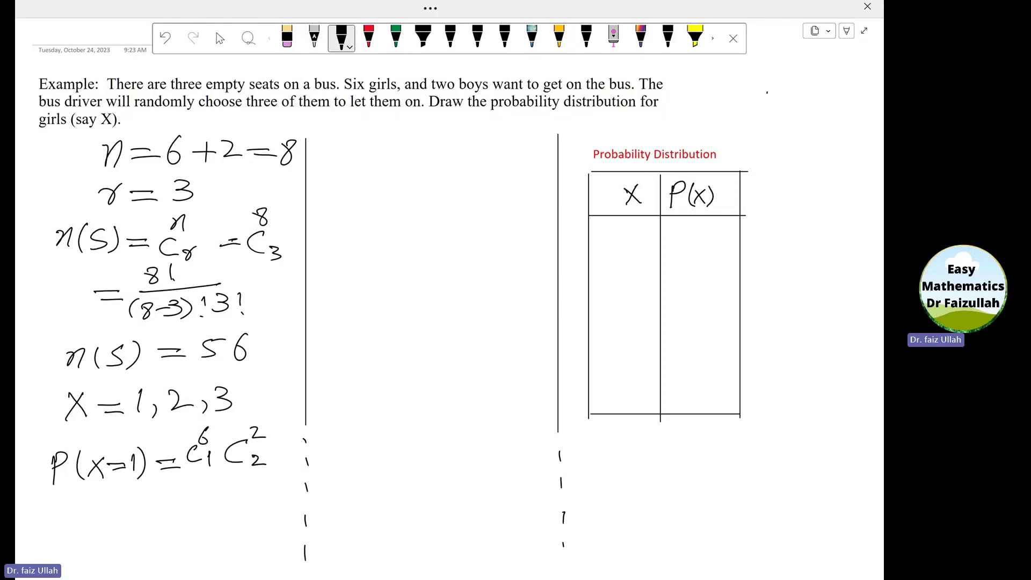
pyautogui.moveTo(192, 478)
pyautogui.mouseDown()
pyautogui.moveTo(264, 474)
pyautogui.moveTo(231, 503)
pyautogui.moveTo(239, 482)
pyautogui.moveTo(240, 515)
pyautogui.mouseUp()
pyautogui.moveTo(172, 539)
pyautogui.mouseDown()
pyautogui.moveTo(197, 539)
pyautogui.moveTo(198, 549)
pyautogui.moveTo(221, 541)
pyautogui.moveTo(232, 561)
pyautogui.moveTo(274, 553)
pyautogui.mouseUp()
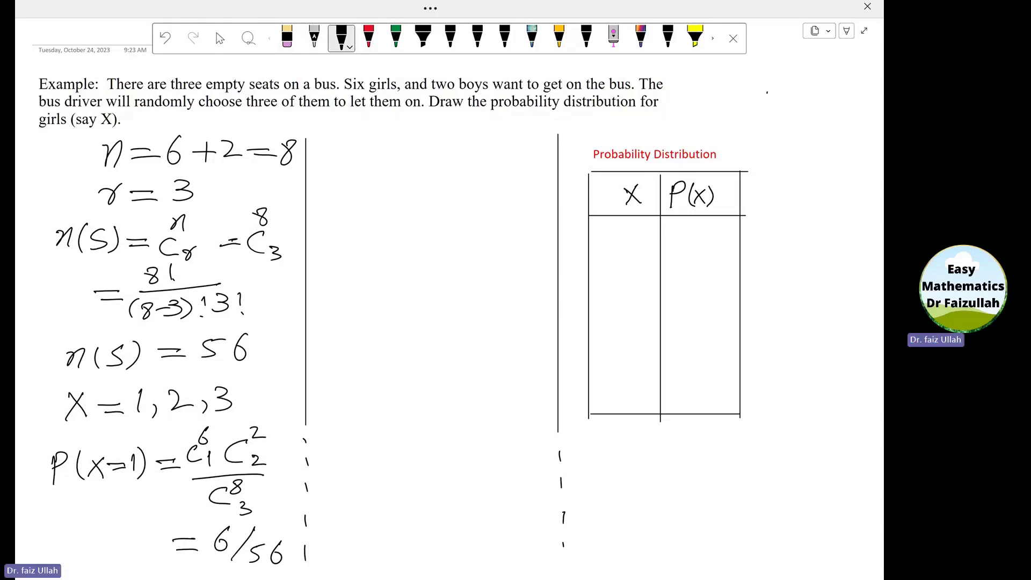
pyautogui.moveTo(328, 135)
pyautogui.mouseDown()
pyautogui.moveTo(325, 160)
pyautogui.moveTo(325, 146)
pyautogui.moveTo(353, 159)
pyautogui.moveTo(374, 133)
pyautogui.moveTo(374, 155)
pyautogui.moveTo(396, 141)
pyautogui.moveTo(417, 156)
pyautogui.mouseUp()
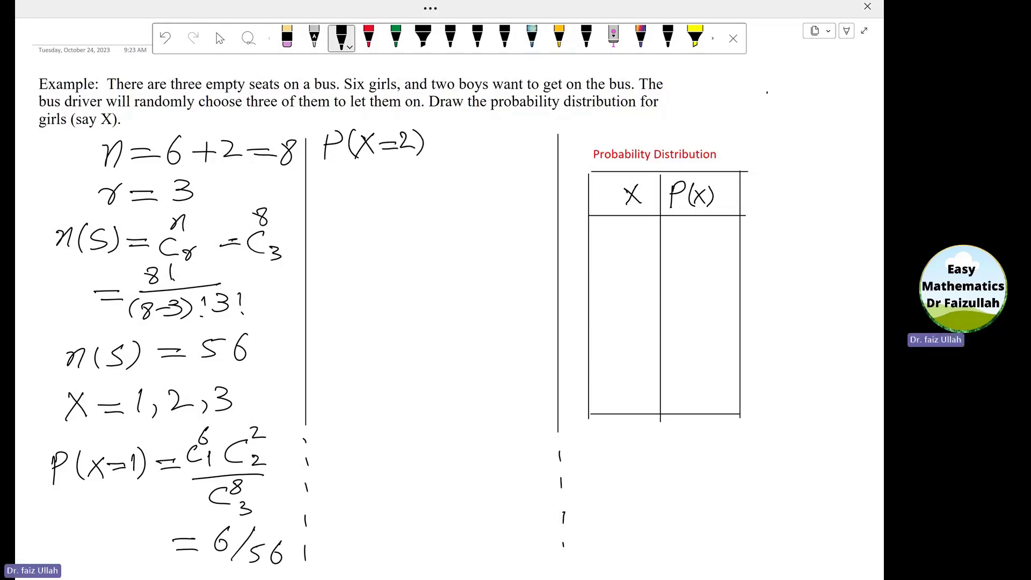
# Complete P(X=2) = 6C2·2C1 / 8C3 = 30/56 and start P(X=3) below it
pyautogui.moveTo(432, 143)
pyautogui.mouseDown()
pyautogui.moveTo(470, 126)
pyautogui.moveTo(485, 141)
pyautogui.moveTo(496, 125)
pyautogui.moveTo(502, 146)
pyautogui.mouseUp()
pyautogui.moveTo(536, 131)
pyautogui.mouseDown()
pyautogui.moveTo(538, 146)
pyautogui.moveTo(546, 130)
pyautogui.moveTo(545, 153)
pyautogui.mouseUp()
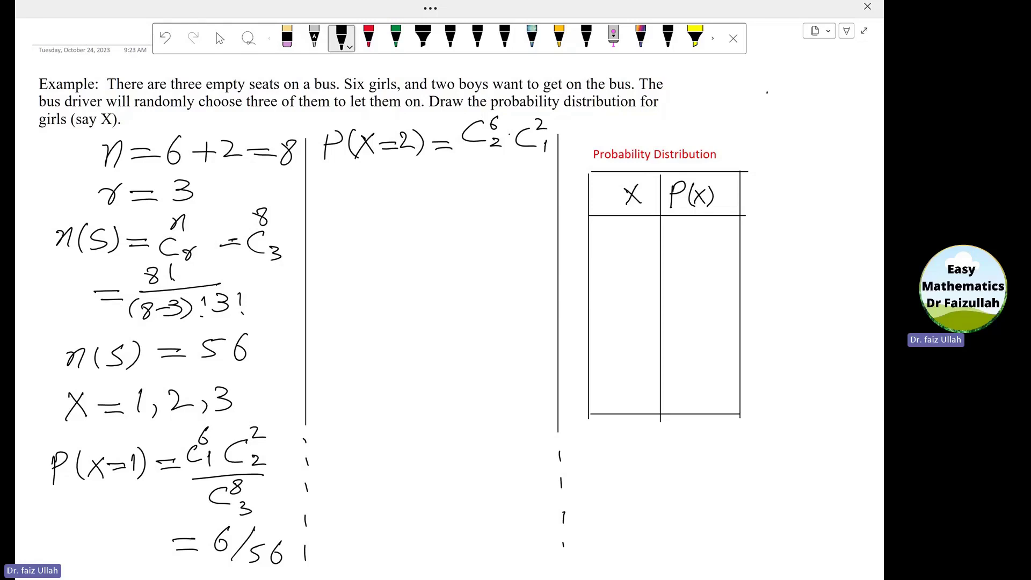
pyautogui.moveTo(468, 165)
pyautogui.mouseDown()
pyautogui.moveTo(552, 162)
pyautogui.moveTo(510, 192)
pyautogui.moveTo(513, 171)
pyautogui.mouseUp()
pyautogui.moveTo(514, 190); pyautogui.dragTo(527, 202)
pyautogui.moveTo(437, 233); pyautogui.dragTo(465, 238)
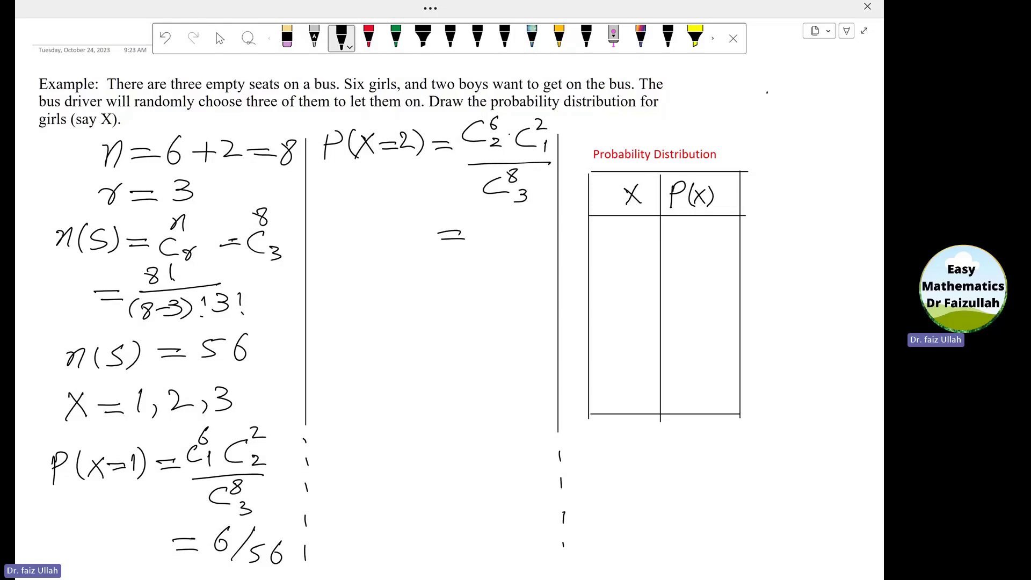
pyautogui.moveTo(485, 218)
pyautogui.mouseDown()
pyautogui.moveTo(485, 229)
pyautogui.moveTo(512, 230)
pyautogui.moveTo(519, 218)
pyautogui.moveTo(531, 234)
pyautogui.moveTo(487, 261)
pyautogui.moveTo(512, 249)
pyautogui.moveTo(518, 259)
pyautogui.mouseUp()
pyautogui.moveTo(326, 319)
pyautogui.mouseDown()
pyautogui.moveTo(319, 346)
pyautogui.moveTo(324, 330)
pyautogui.moveTo(345, 338)
pyautogui.moveTo(415, 324)
pyautogui.moveTo(410, 338)
pyautogui.moveTo(445, 328)
pyautogui.moveTo(439, 322)
pyautogui.mouseUp()
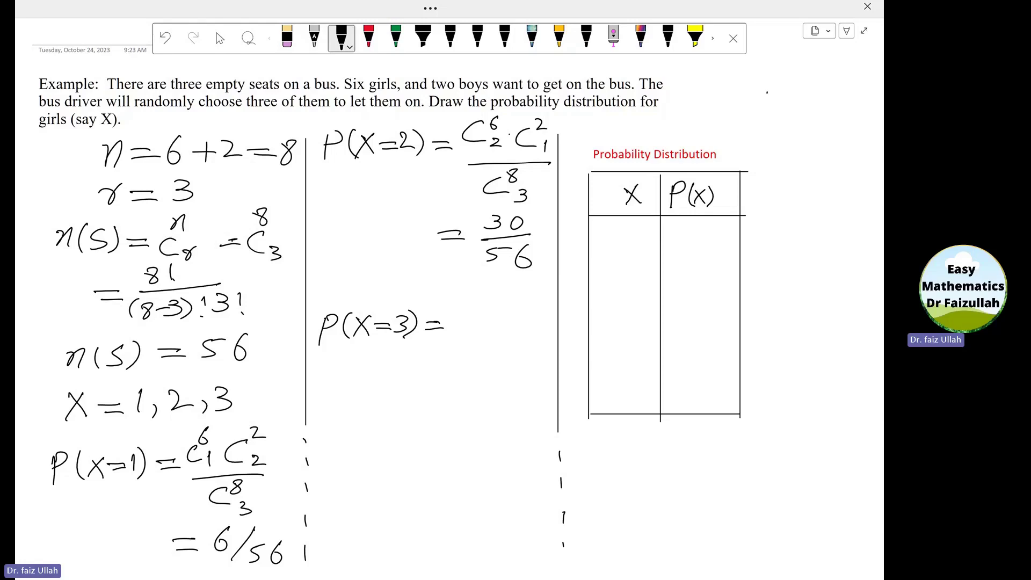
# Complete P(X=3) = 6C3·2C0 / 8C3 = 20/56, then tick the Probability Distribution heading
pyautogui.moveTo(475, 298)
pyautogui.mouseDown()
pyautogui.moveTo(477, 316)
pyautogui.moveTo(485, 296)
pyautogui.mouseUp()
pyautogui.moveTo(478, 310); pyautogui.dragTo(474, 321)
pyautogui.moveTo(531, 300); pyautogui.dragTo(541, 314)
pyautogui.moveTo(467, 334); pyautogui.dragTo(550, 333)
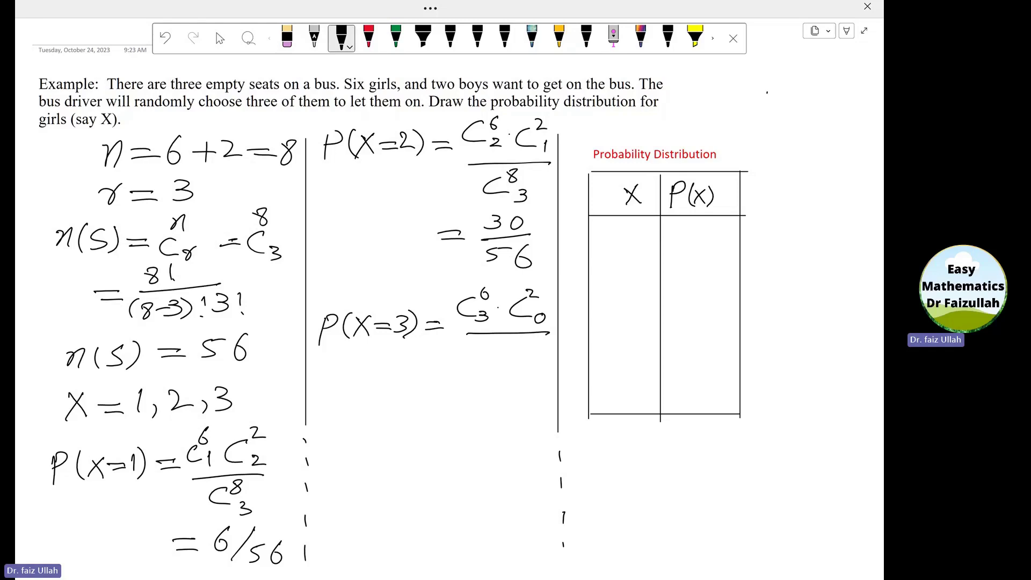
pyautogui.moveTo(494, 352)
pyautogui.mouseDown()
pyautogui.moveTo(489, 362)
pyautogui.moveTo(516, 340)
pyautogui.moveTo(512, 368)
pyautogui.mouseUp()
pyautogui.moveTo(429, 406)
pyautogui.mouseDown()
pyautogui.moveTo(451, 404)
pyautogui.moveTo(451, 414)
pyautogui.moveTo(511, 388)
pyautogui.moveTo(530, 404)
pyautogui.mouseUp()
pyautogui.moveTo(483, 427)
pyautogui.mouseDown()
pyautogui.moveTo(482, 441)
pyautogui.moveTo(506, 425)
pyautogui.moveTo(508, 438)
pyautogui.mouseUp()
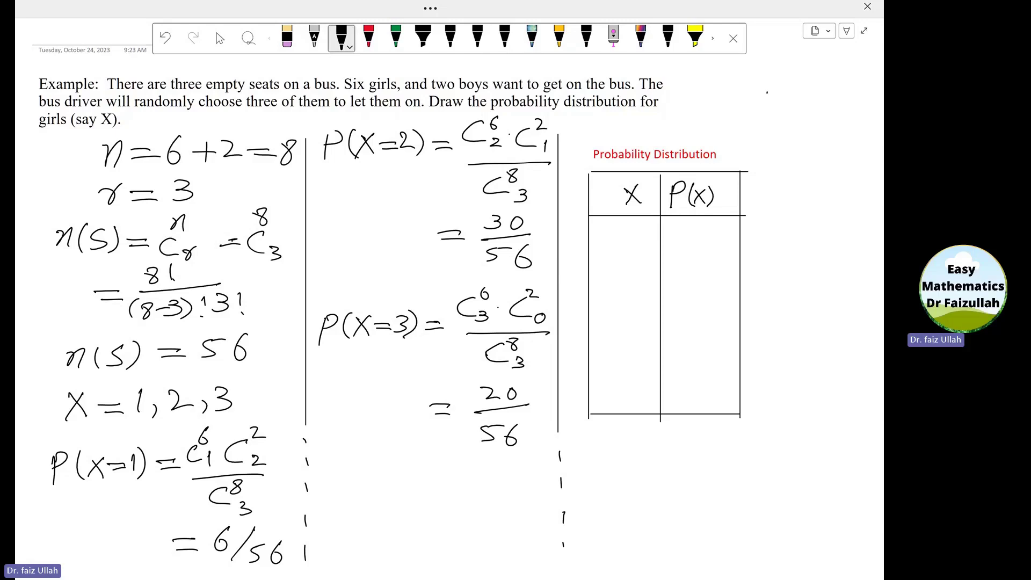
pyautogui.moveTo(732, 156); pyautogui.dragTo(760, 142)
# Enter rows X = 1, 2, 3 with P(x) = 6/56, 30/56, 20/56 in the table
pyautogui.moveTo(624, 235); pyautogui.dragTo(623, 252)
pyautogui.moveTo(694, 225)
pyautogui.mouseDown()
pyautogui.moveTo(686, 256)
pyautogui.moveTo(719, 254)
pyautogui.mouseUp()
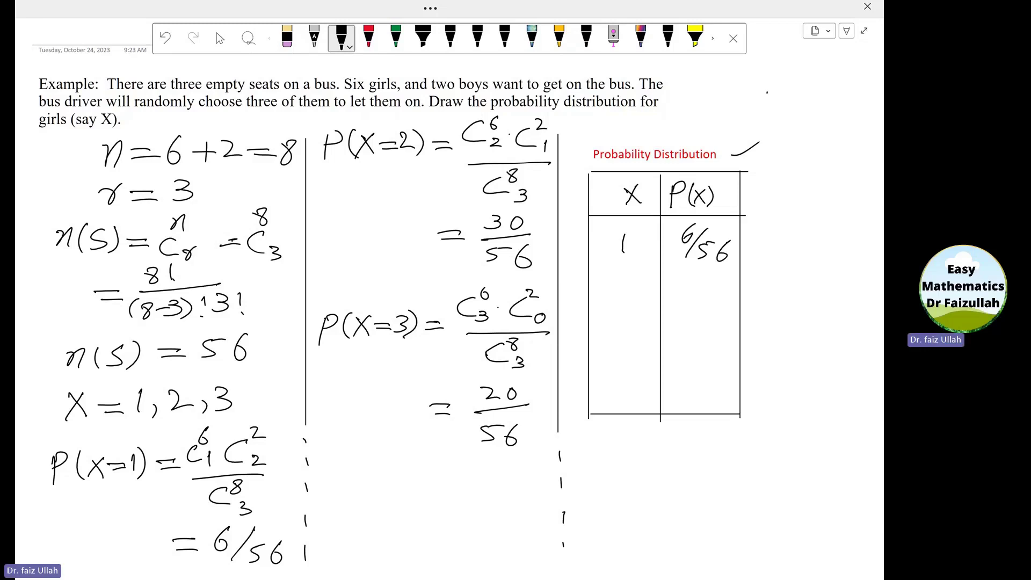
pyautogui.moveTo(615, 307); pyautogui.dragTo(632, 316)
pyautogui.moveTo(687, 293)
pyautogui.mouseDown()
pyautogui.moveTo(686, 308)
pyautogui.moveTo(718, 293)
pyautogui.moveTo(691, 330)
pyautogui.moveTo(703, 338)
pyautogui.moveTo(725, 320)
pyautogui.moveTo(723, 336)
pyautogui.mouseUp()
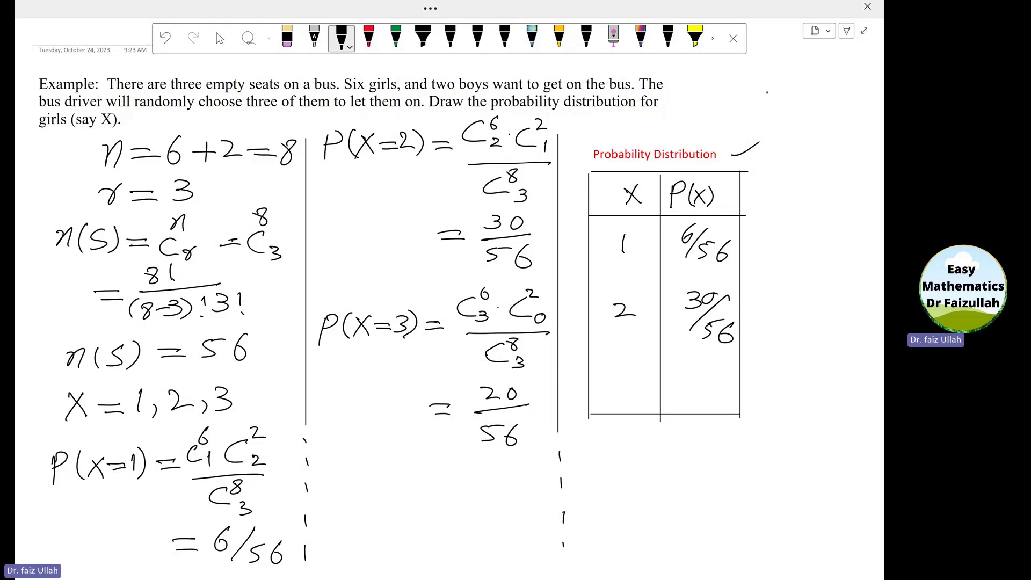
pyautogui.moveTo(611, 375)
pyautogui.mouseDown()
pyautogui.moveTo(626, 388)
pyautogui.moveTo(610, 393)
pyautogui.mouseUp()
pyautogui.moveTo(688, 367)
pyautogui.mouseDown()
pyautogui.moveTo(695, 376)
pyautogui.moveTo(712, 366)
pyautogui.moveTo(727, 381)
pyautogui.moveTo(688, 414)
pyautogui.moveTo(718, 406)
pyautogui.mouseUp()
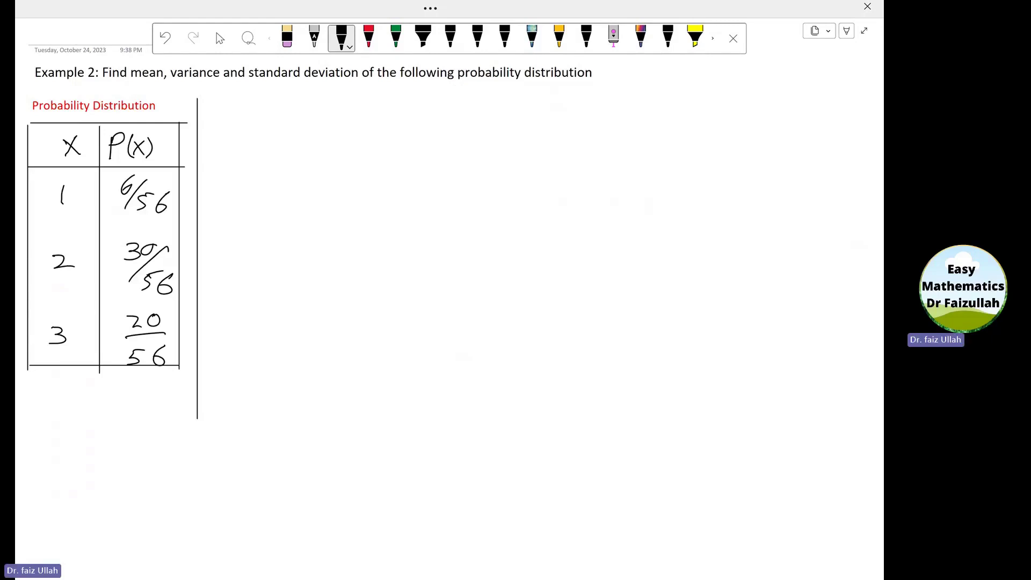
# Underline the Example 2 table with a wavy line and write E(X) = Σ(i=1 to 3) xᵢP(xᵢ)
pyautogui.moveTo(41, 411); pyautogui.dragTo(179, 397)
pyautogui.moveTo(217, 102)
pyautogui.mouseDown()
pyautogui.moveTo(217, 121)
pyautogui.moveTo(231, 102)
pyautogui.moveTo(232, 123)
pyautogui.moveTo(245, 128)
pyautogui.moveTo(304, 120)
pyautogui.moveTo(350, 95)
pyautogui.moveTo(350, 123)
pyautogui.moveTo(414, 121)
pyautogui.moveTo(438, 107)
pyautogui.moveTo(436, 122)
pyautogui.moveTo(460, 126)
pyautogui.mouseUp()
pyautogui.click(378, 107)
pyautogui.click(445, 108)
pyautogui.moveTo(321, 136)
pyautogui.mouseDown()
pyautogui.moveTo(324, 146)
pyautogui.moveTo(349, 146)
pyautogui.mouseUp()
pyautogui.moveTo(329, 85); pyautogui.dragTo(326, 95)
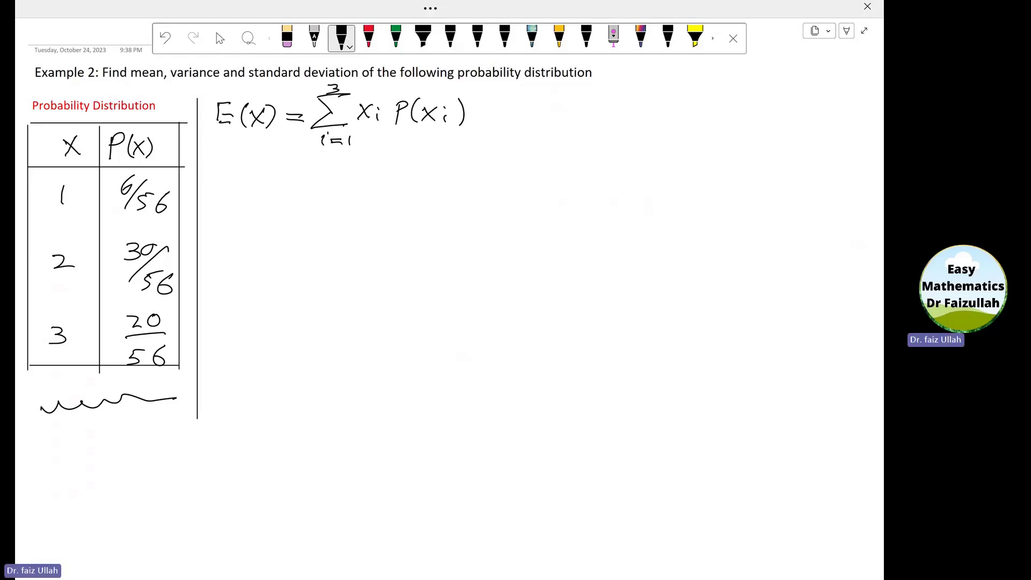